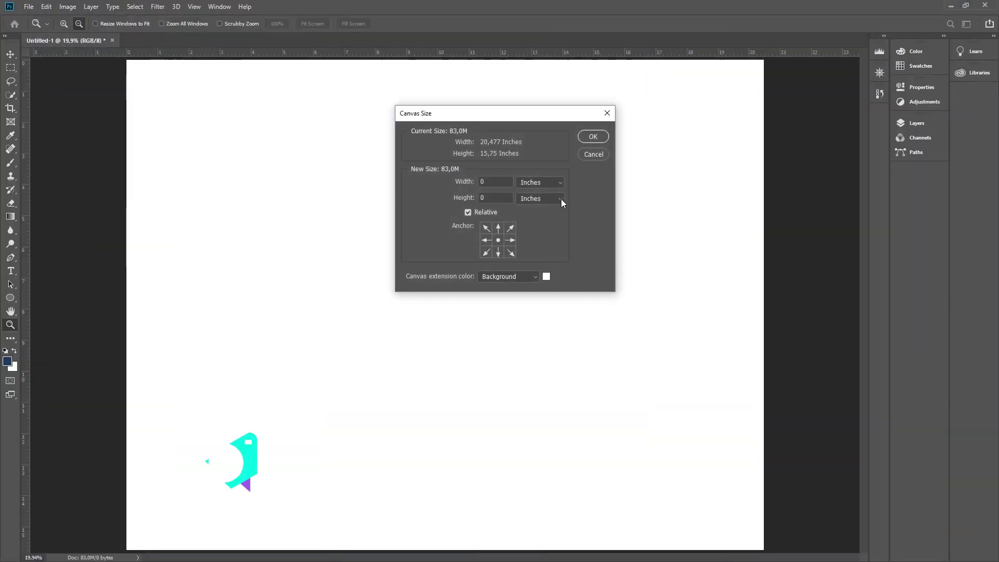
# - Resize the canvas to exactly 52 × 40 cm in Centimeters, accepting the edge clipping
pyautogui.click(551, 182)
pyautogui.click(543, 219)
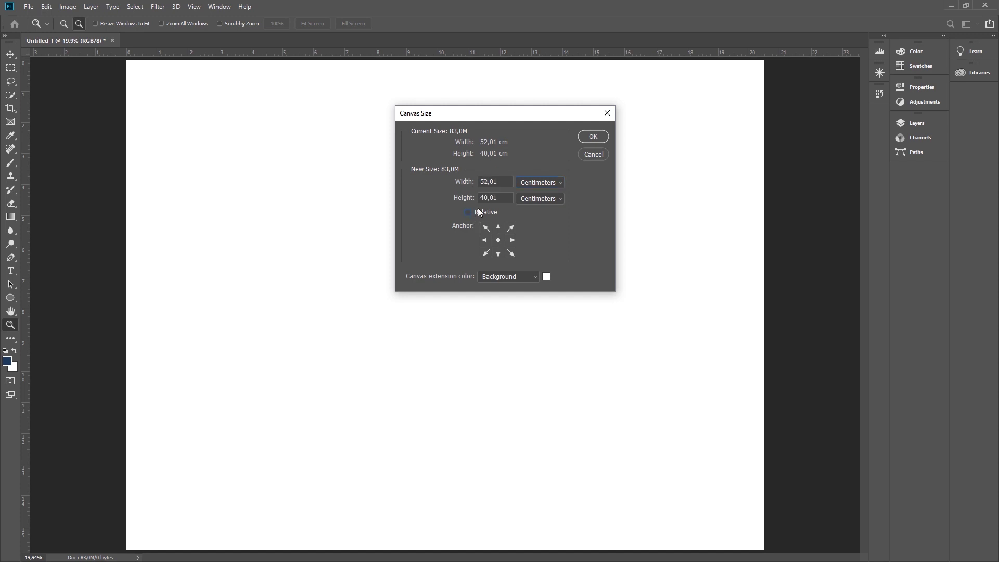
pyautogui.click(503, 183)
pyautogui.press('BackSpace')
pyautogui.press('BackSpace')
pyautogui.press('BackSpace')
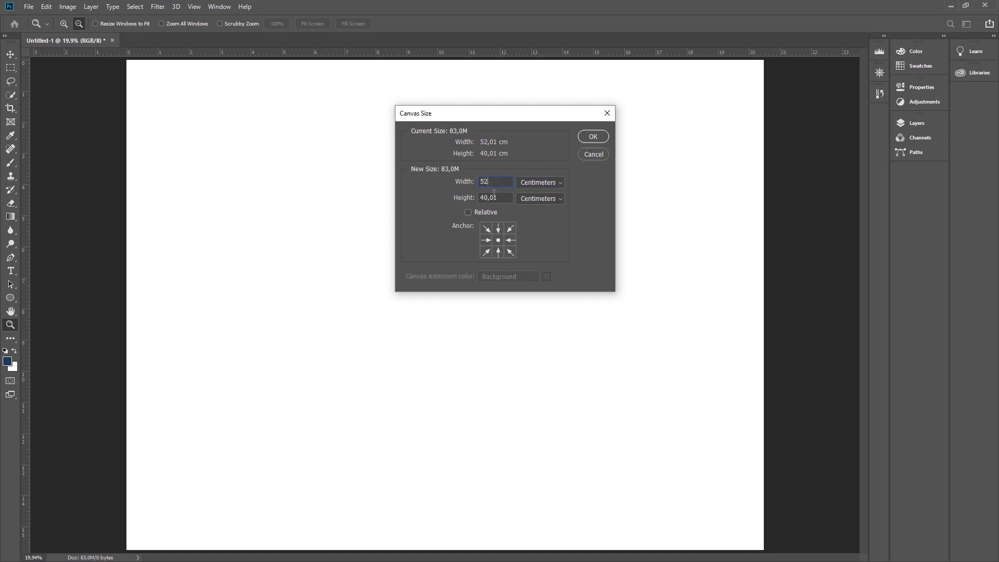
pyautogui.click(512, 197)
pyautogui.press('BackSpace')
pyautogui.press('BackSpace')
pyautogui.click(593, 139)
pyautogui.click(471, 215)
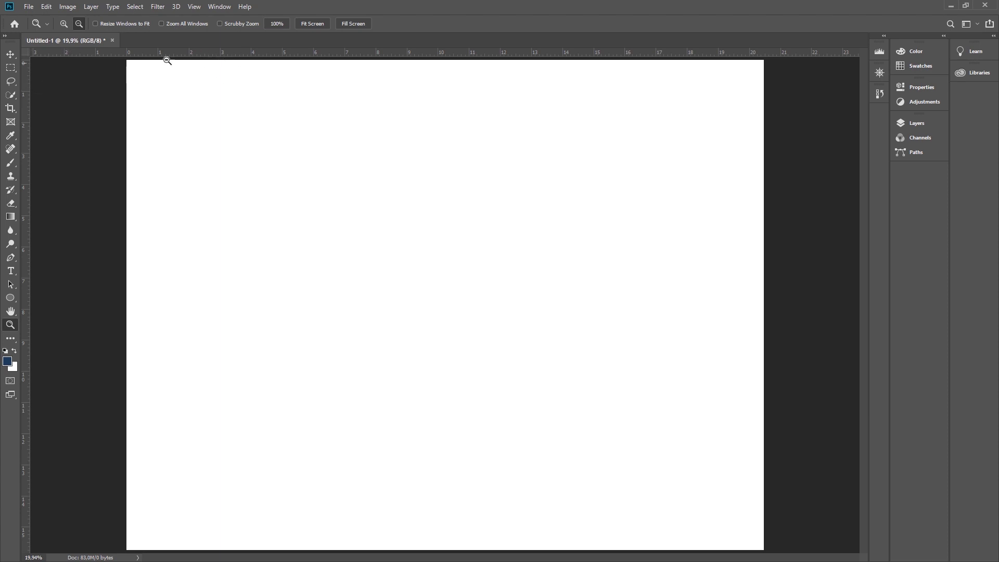
pyautogui.click(195, 7)
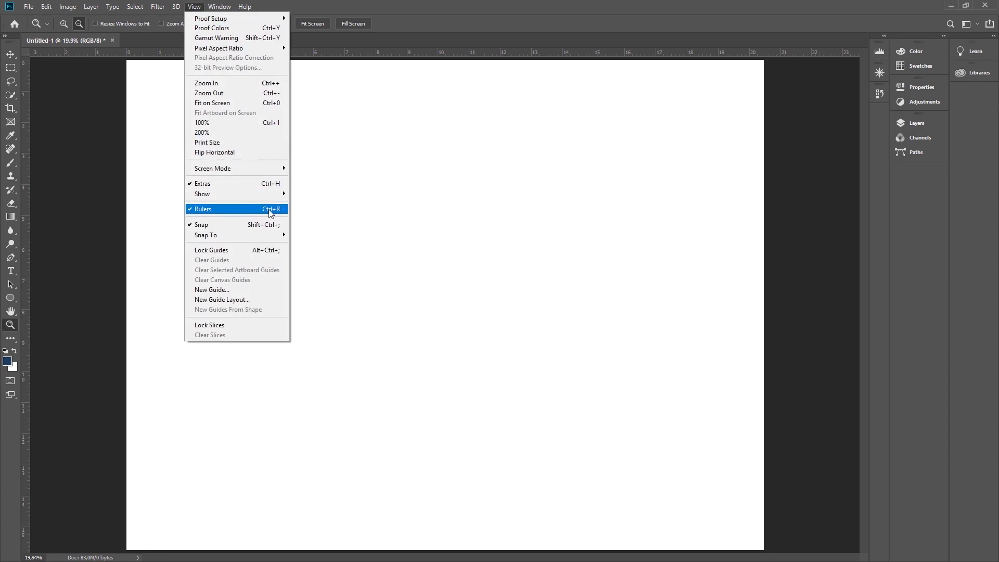
pyautogui.click(237, 209)
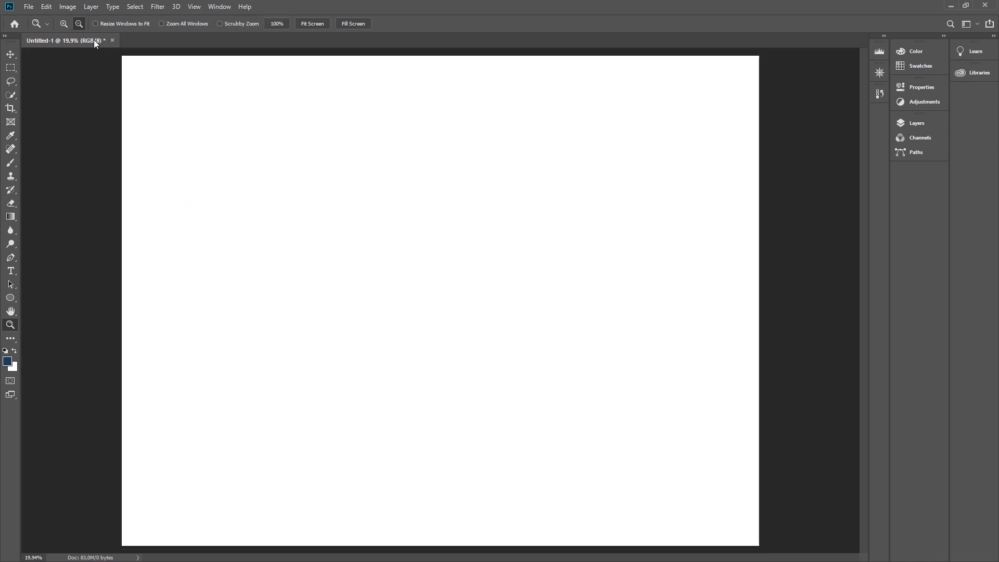
pyautogui.click(194, 6)
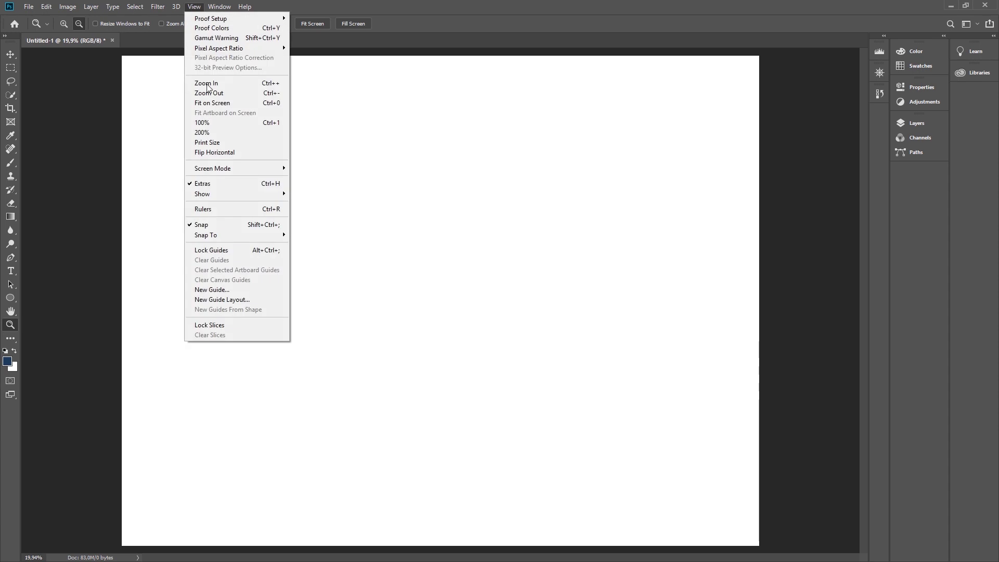
pyautogui.click(229, 209)
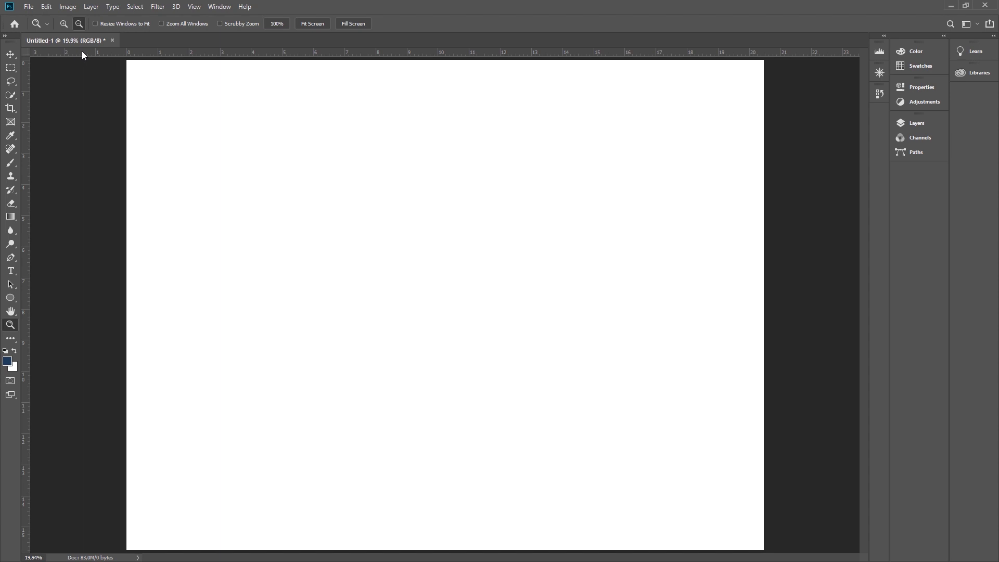
# - Switch the rulers to centimetres and zoom the canvas to 33.3%
pyautogui.rightClick(71, 53)
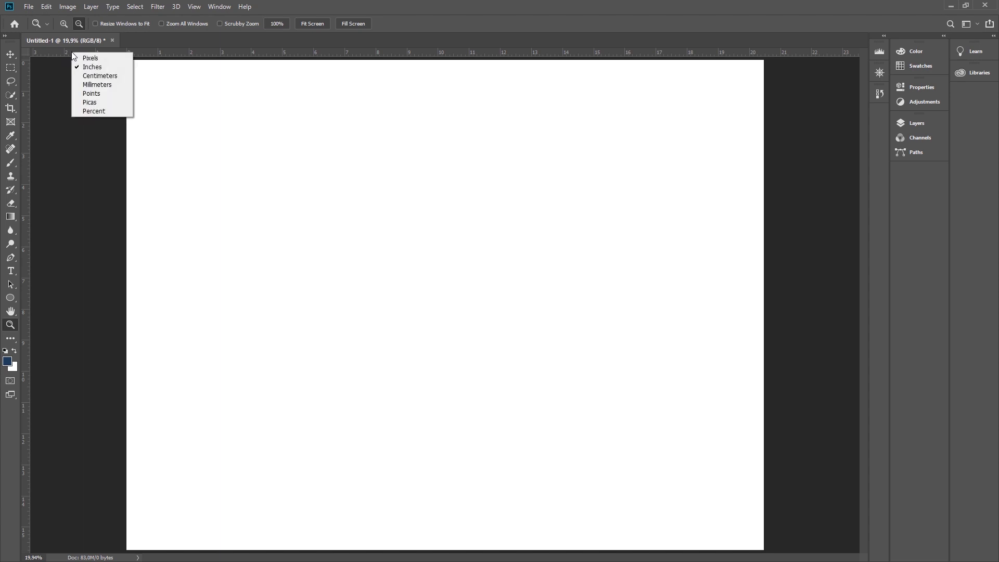
pyautogui.click(90, 77)
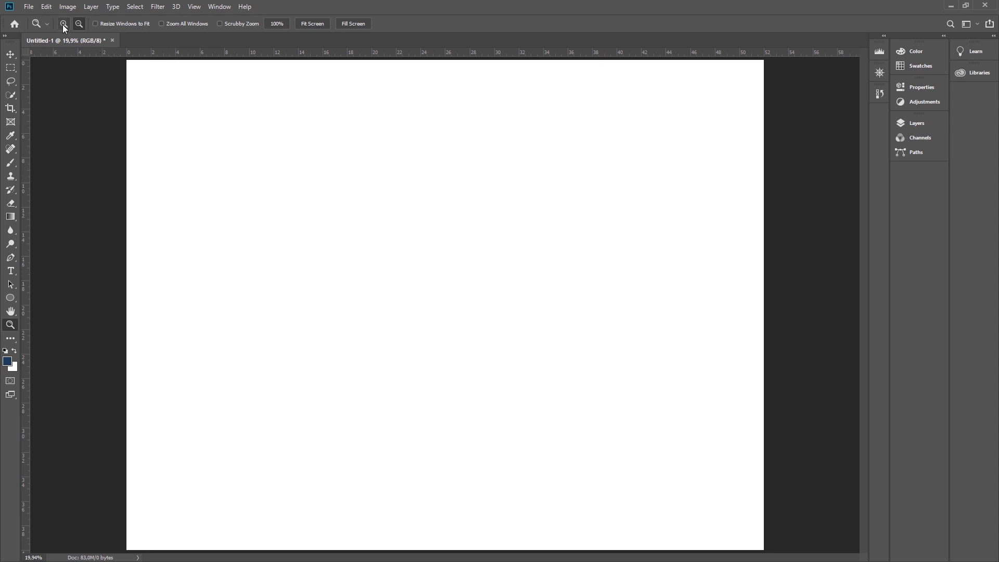
pyautogui.click(157, 74)
pyautogui.click(167, 99)
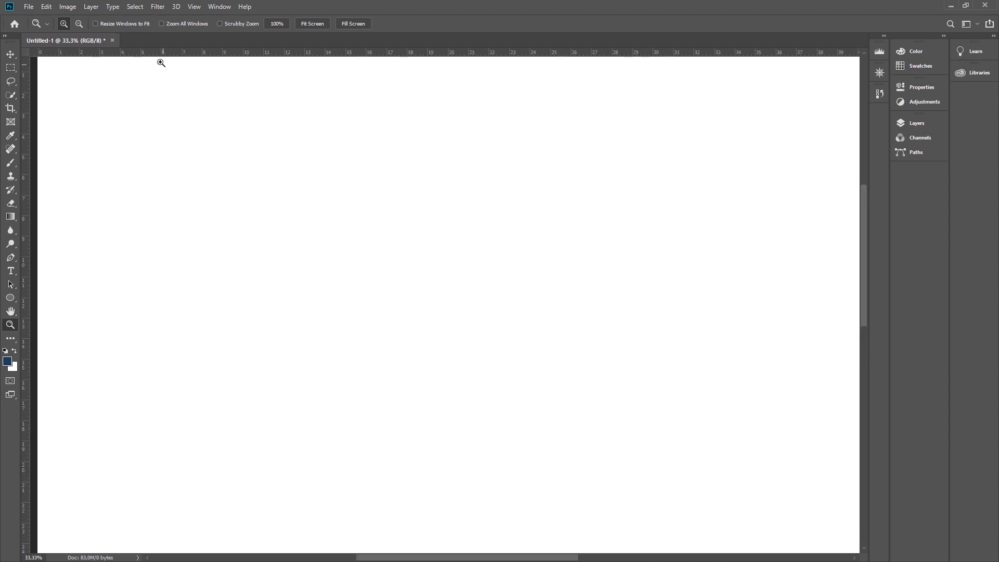
# - Drag a vertical guide from the left ruler to about 5 cm
pyautogui.click(10, 311)
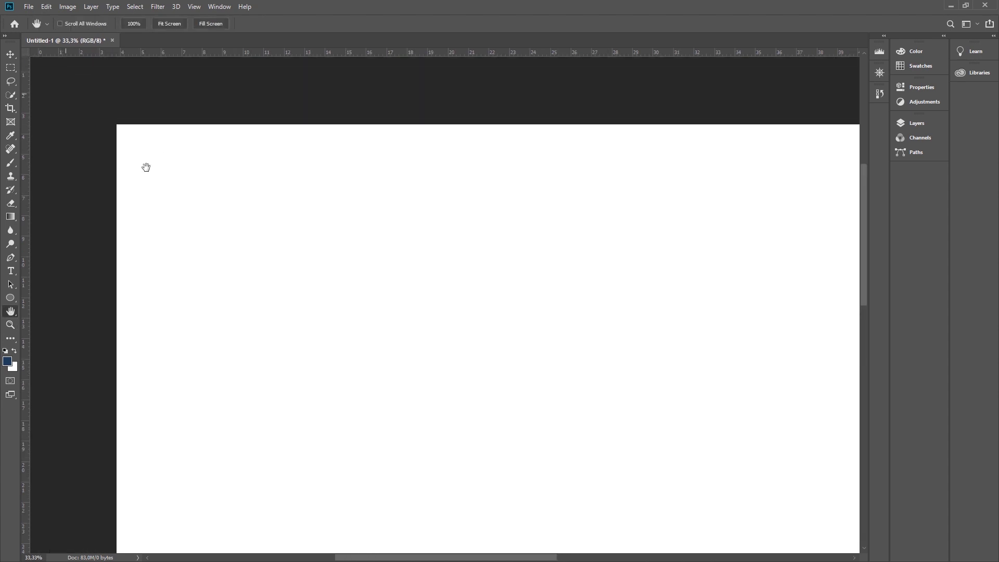
pyautogui.moveTo(64, 93); pyautogui.dragTo(159, 150)
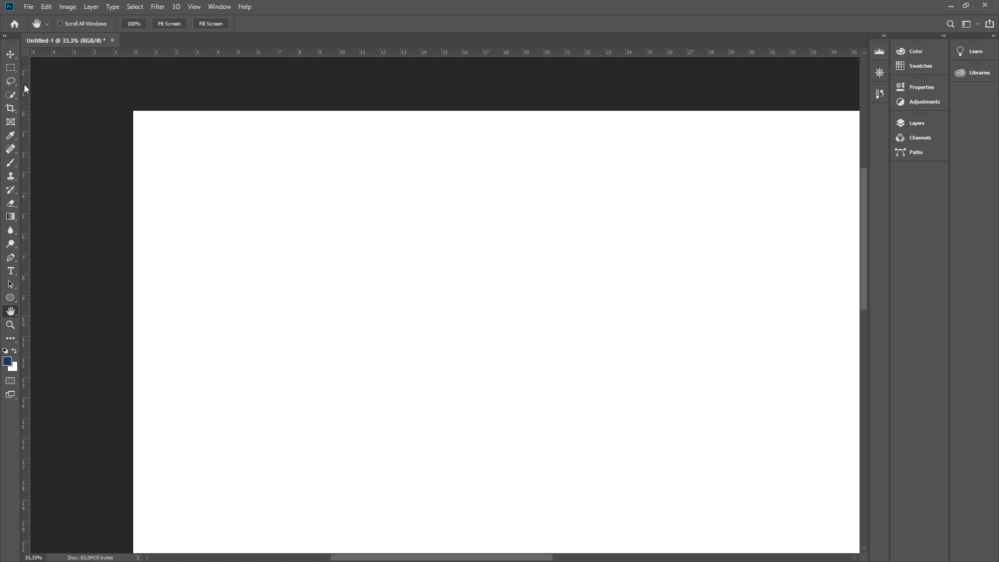
pyautogui.moveTo(24, 88)
pyautogui.mouseDown()
pyautogui.moveTo(181, 113)
pyautogui.moveTo(238, 114)
pyautogui.moveTo(224, 111)
pyautogui.moveTo(237, 101)
pyautogui.moveTo(237, 137)
pyautogui.mouseUp()
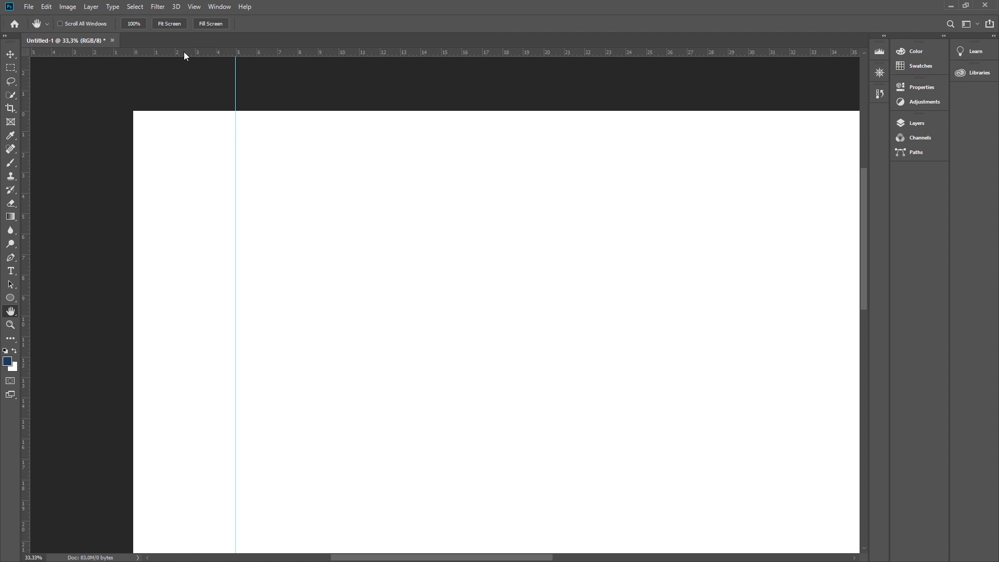
# - Drag a horizontal guide from the top ruler to about 4.8 cm down
pyautogui.moveTo(184, 55); pyautogui.dragTo(48, 212)
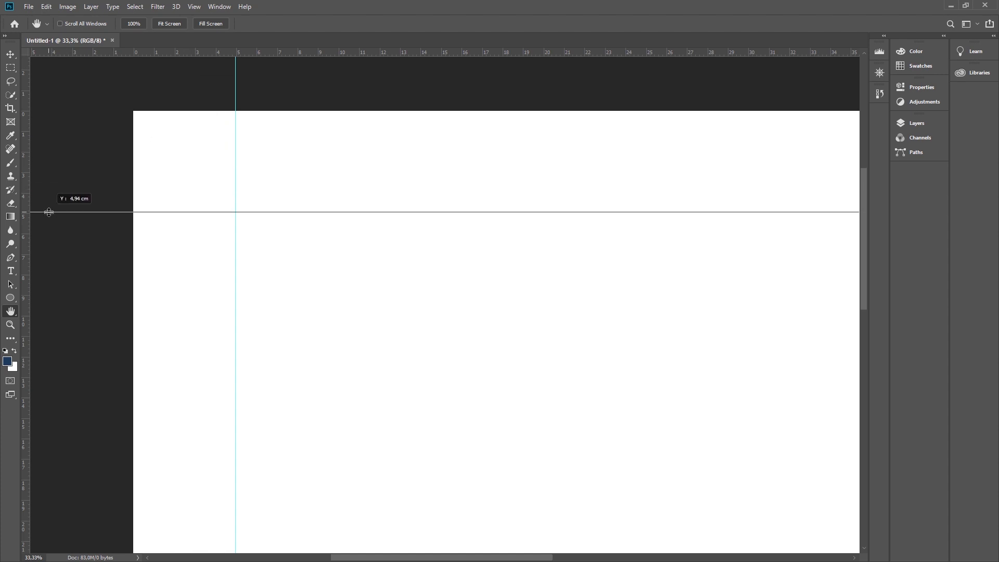
pyautogui.moveTo(48, 212); pyautogui.dragTo(45, 213)
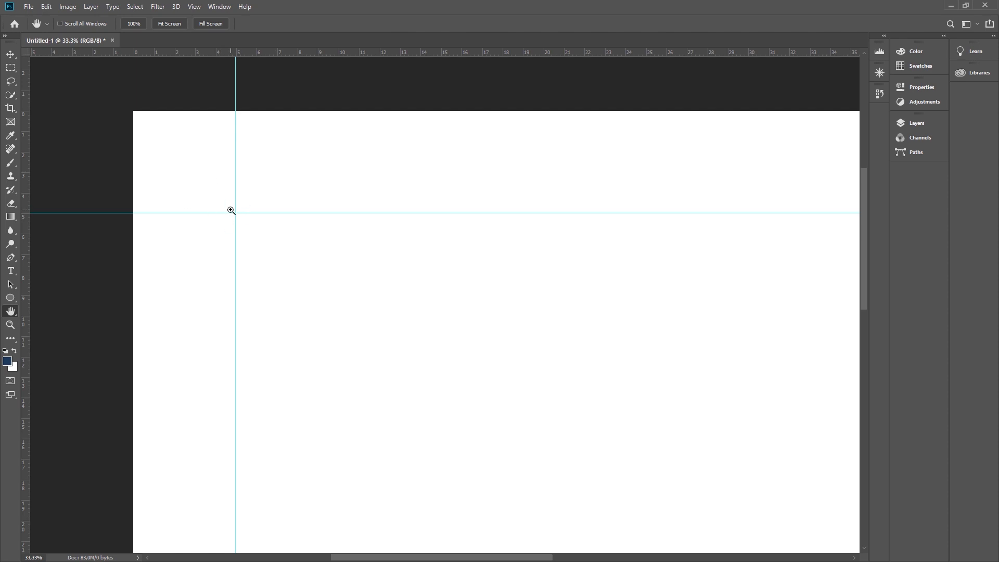
pyautogui.scroll(-3, 229, 210)
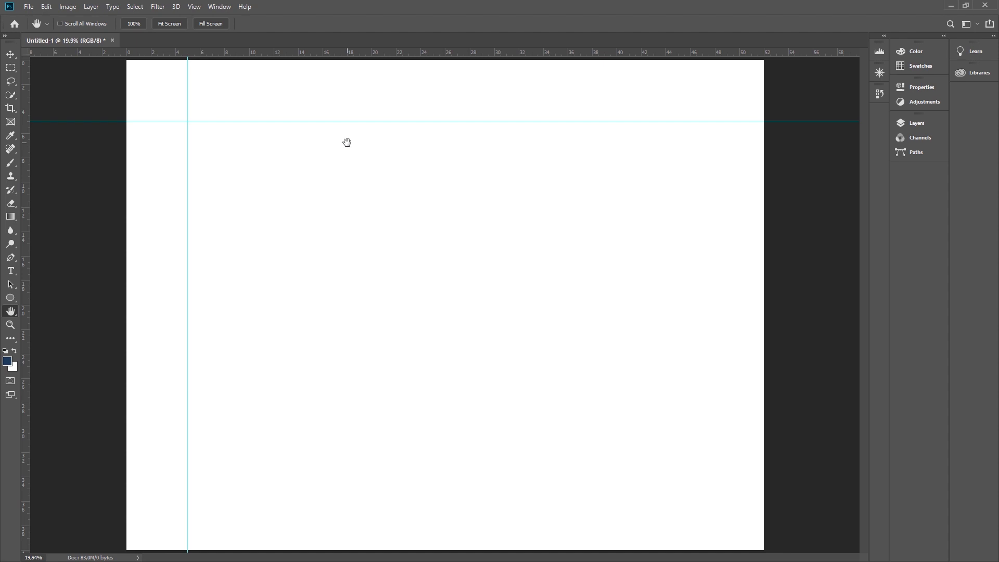
# - Set up a horizontal New Guide at 5 cm, then cancel it
pyautogui.click(194, 7)
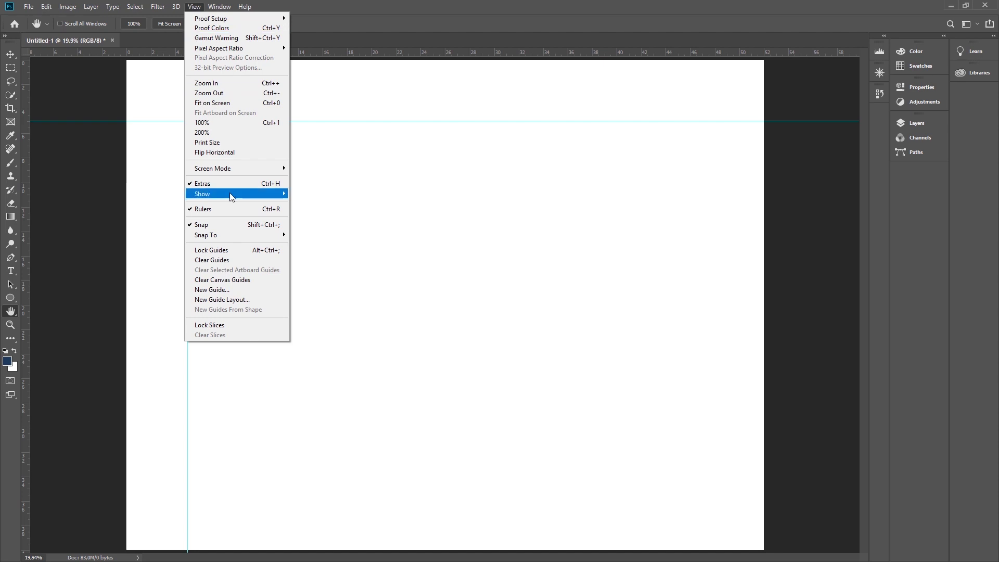
pyautogui.click(215, 292)
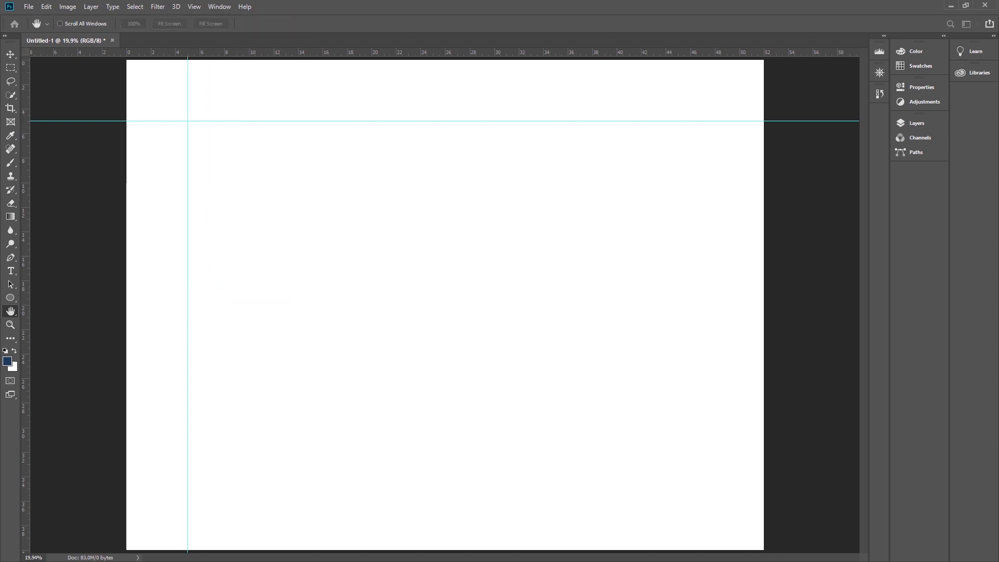
pyautogui.moveTo(145, 180); pyautogui.dragTo(502, 172)
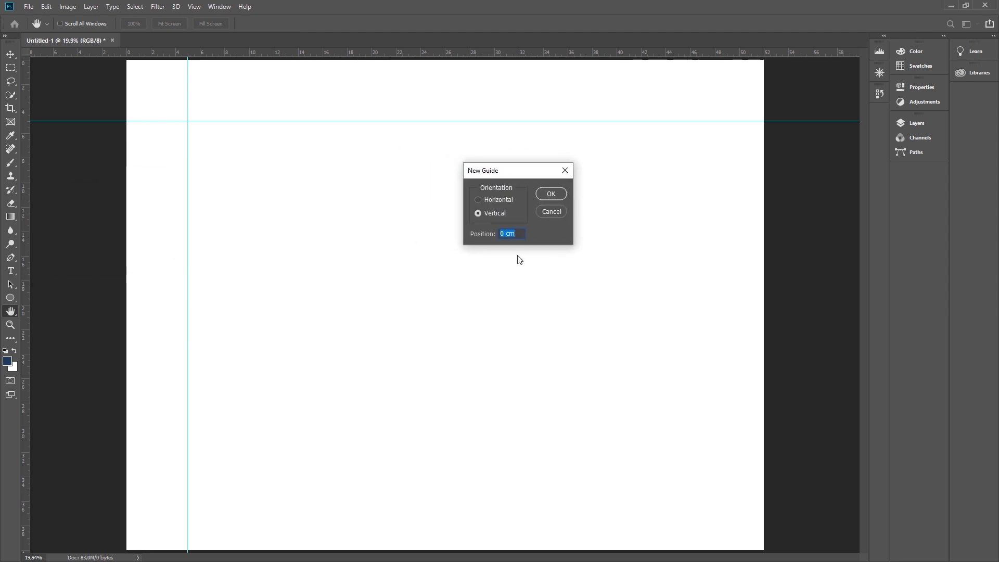
pyautogui.write('5')
pyautogui.click(505, 200)
pyautogui.click(551, 211)
pyautogui.click(194, 6)
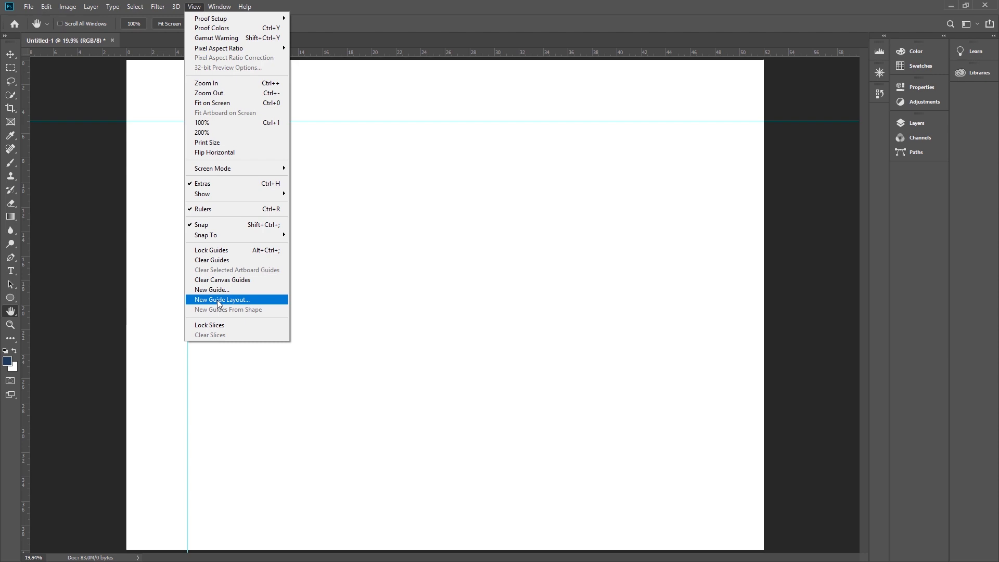
# - Clear existing guides and start a Custom guide layout with 2 columns and no rows
pyautogui.click(223, 262)
pyautogui.click(192, 6)
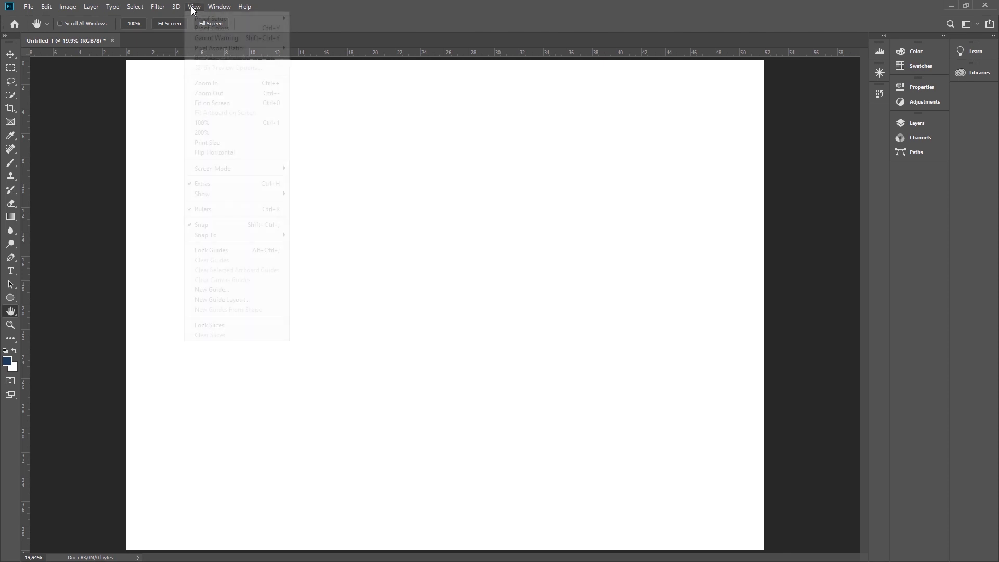
pyautogui.click(245, 299)
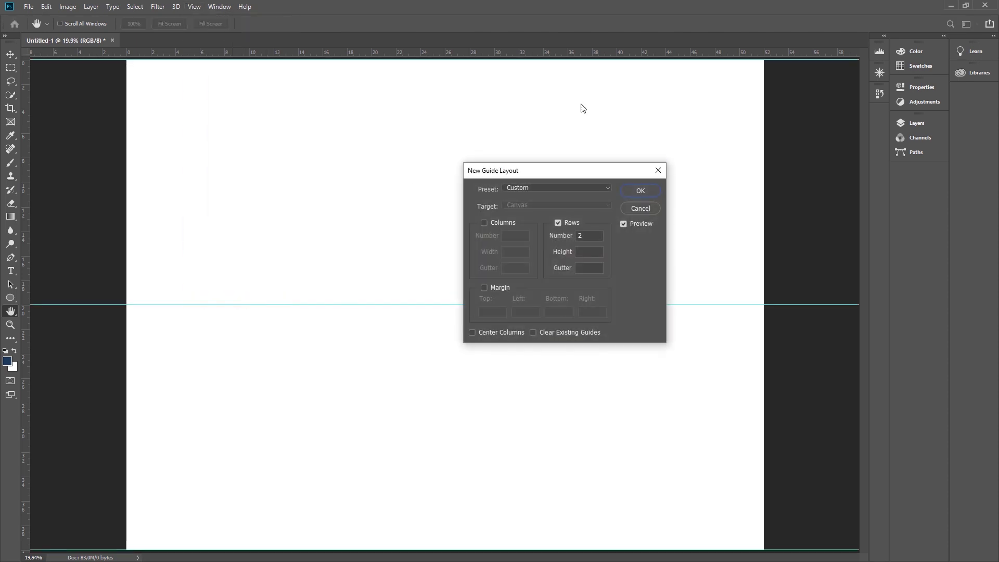
pyautogui.moveTo(593, 167); pyautogui.dragTo(554, 145)
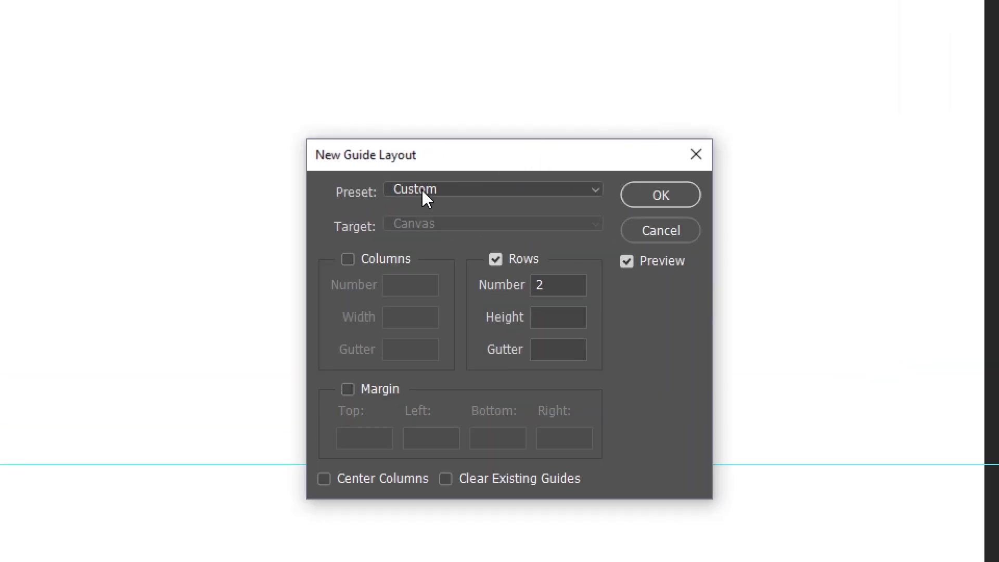
pyautogui.click(483, 167)
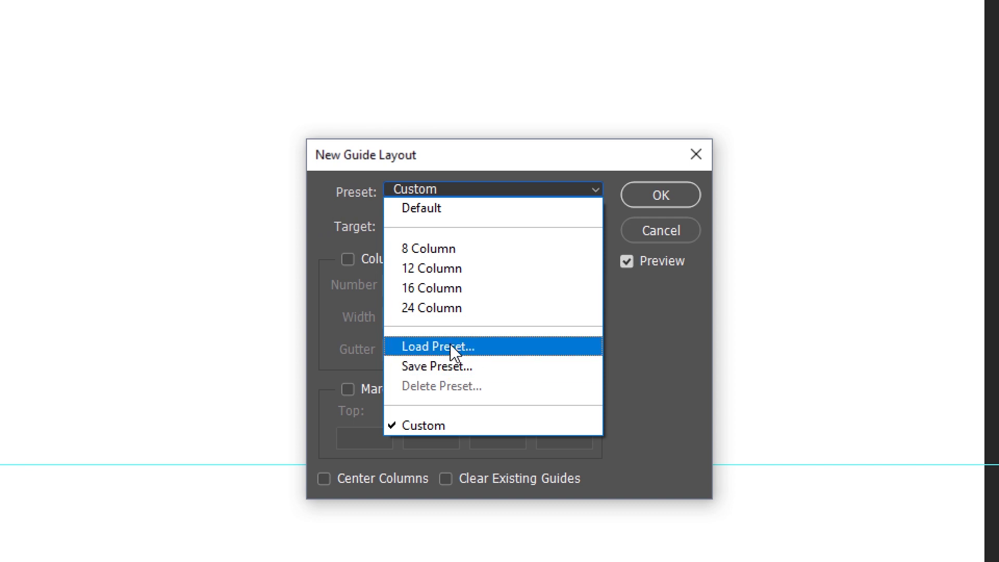
pyautogui.click(350, 223)
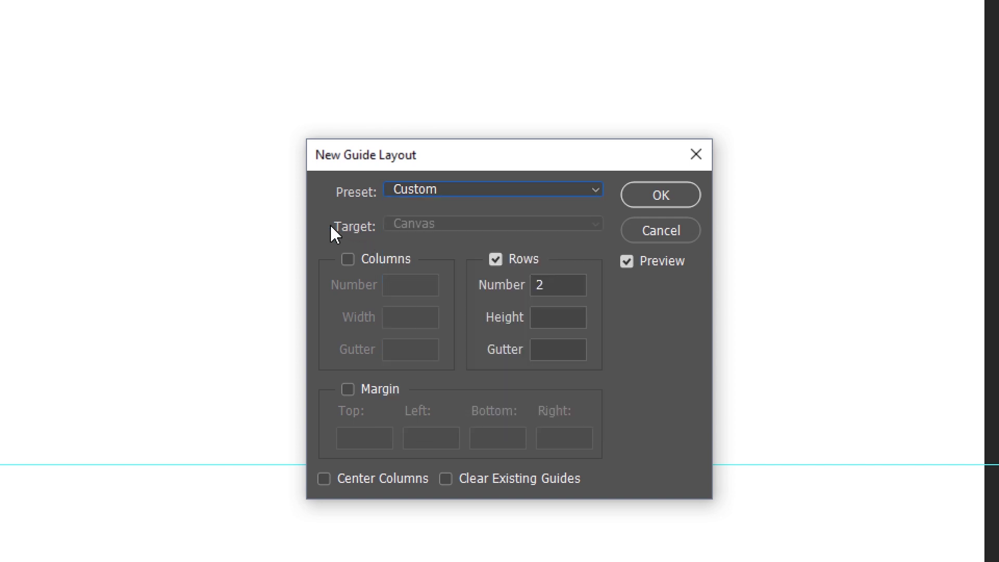
pyautogui.click(347, 259)
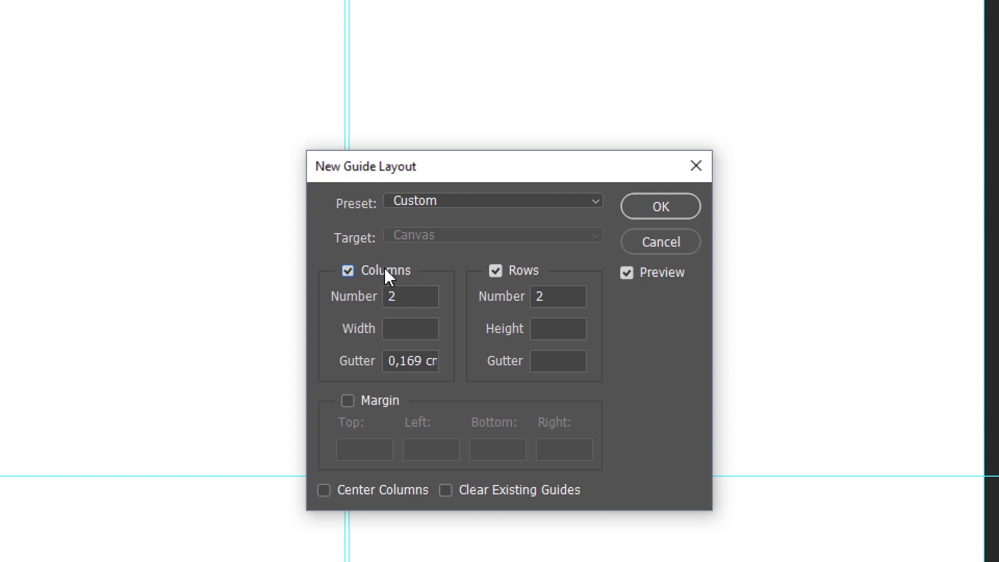
pyautogui.click(494, 270)
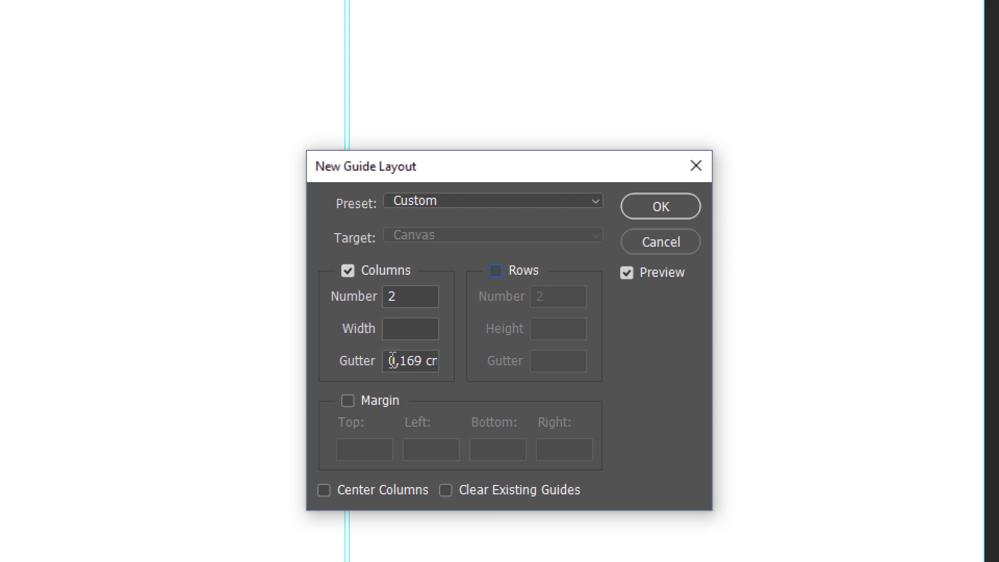
# - Set the gutter to 2 cm and enable margins with a 5 cm top margin
pyautogui.moveTo(390, 360); pyautogui.dragTo(497, 360)
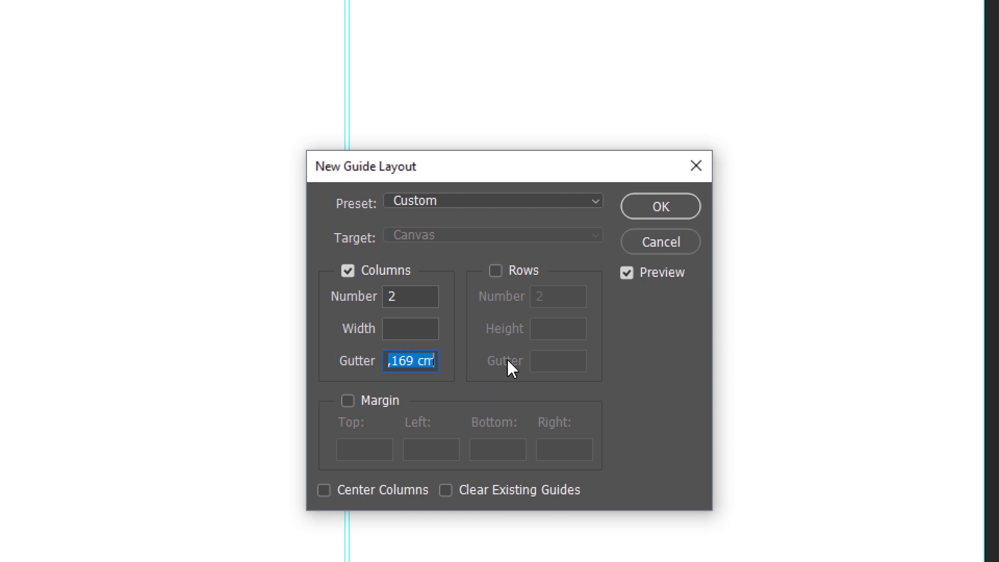
pyautogui.write('2 cm')
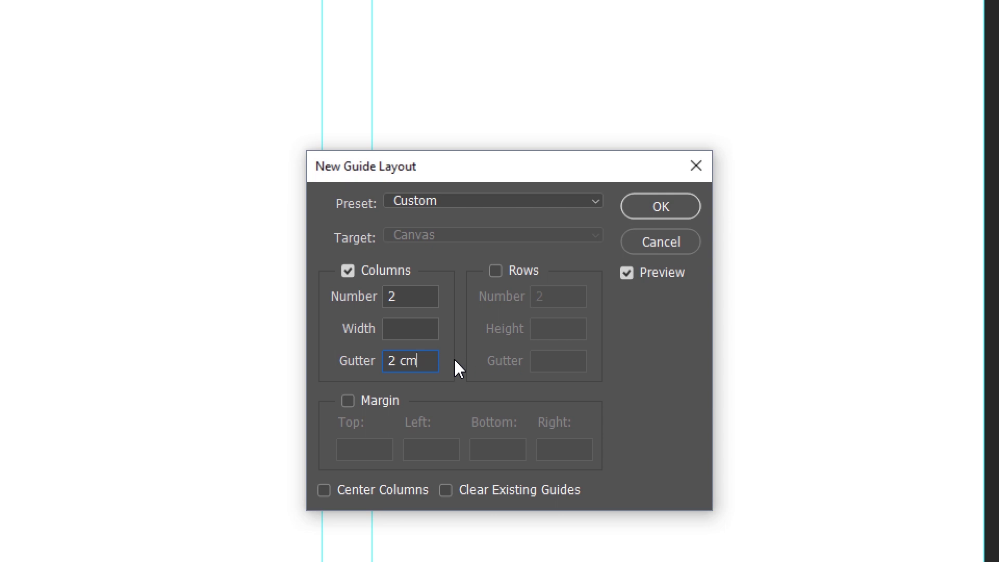
pyautogui.click(345, 402)
pyautogui.click(342, 448)
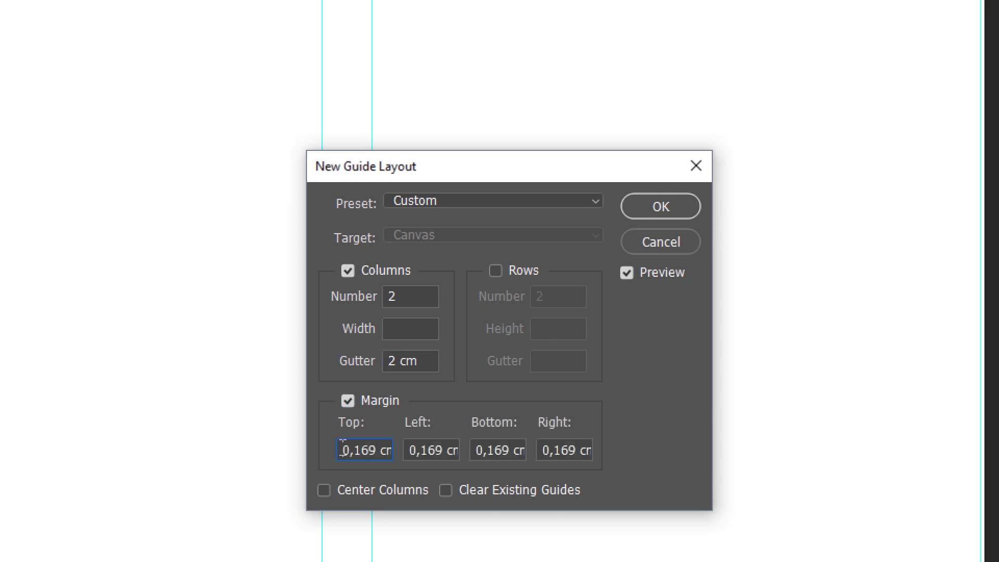
pyautogui.moveTo(342, 448); pyautogui.dragTo(396, 449)
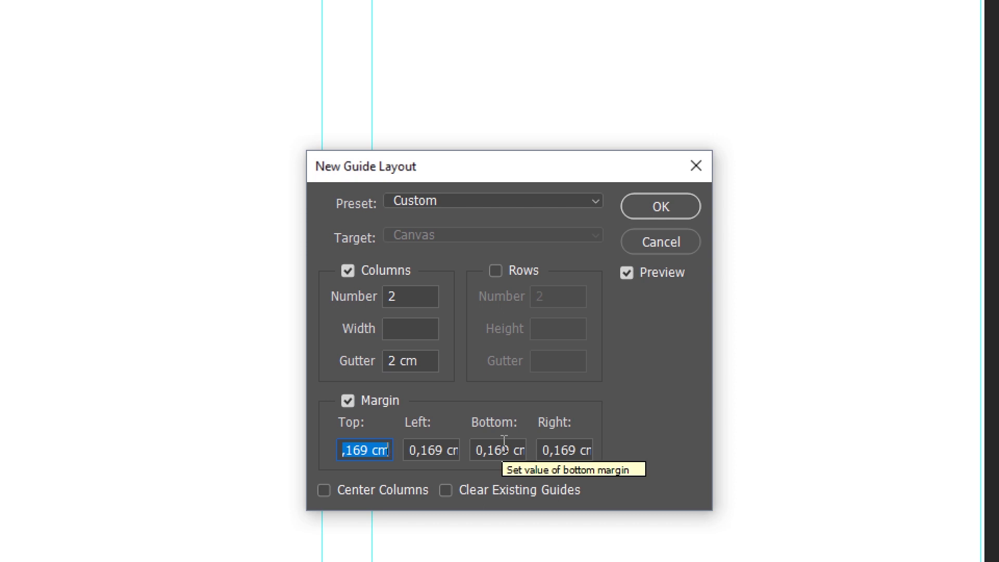
pyautogui.write('5 cm')
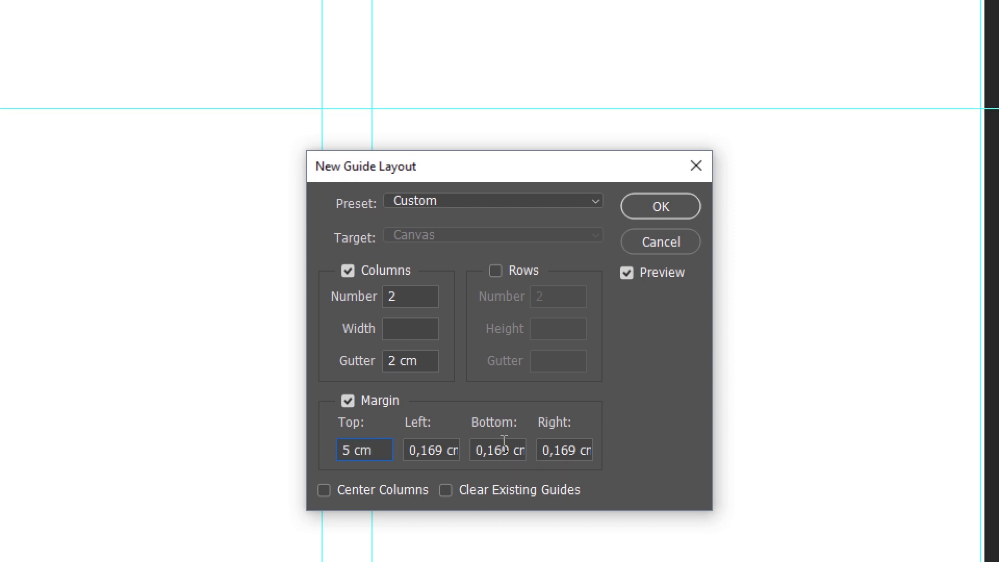
pyautogui.hotkey('shift', 'Left')
pyautogui.hotkey('shift', 'Left')
pyautogui.hotkey('shift', 'Left')
pyautogui.hotkey('shift', 'Left')
# - Set left, bottom and right margins to 5 cm and tick Clear Existing Guides
pyautogui.press('Tab')
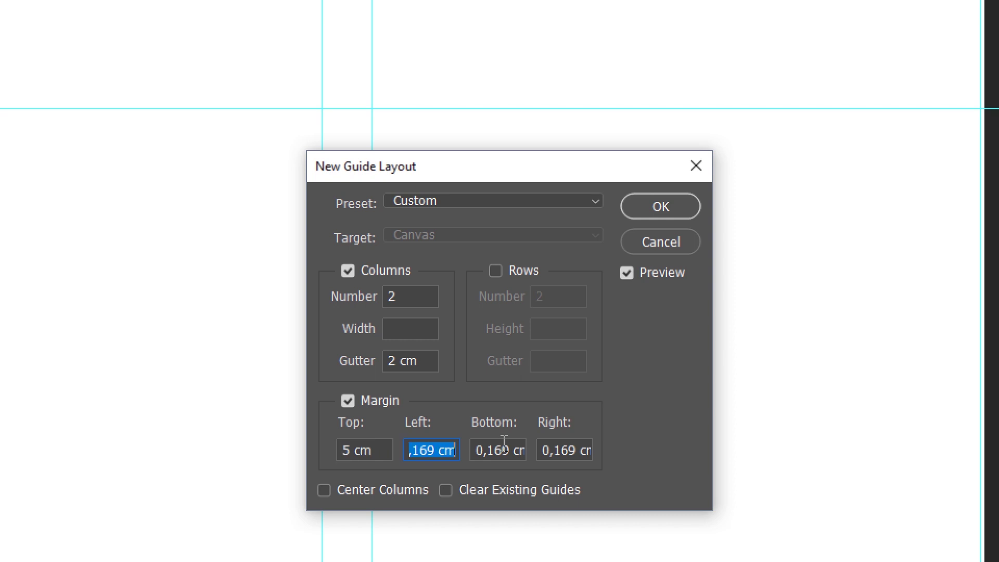
pyautogui.write('5 cm')
pyautogui.press('Tab')
pyautogui.write('5 cm')
pyautogui.press('Tab')
pyautogui.write('5')
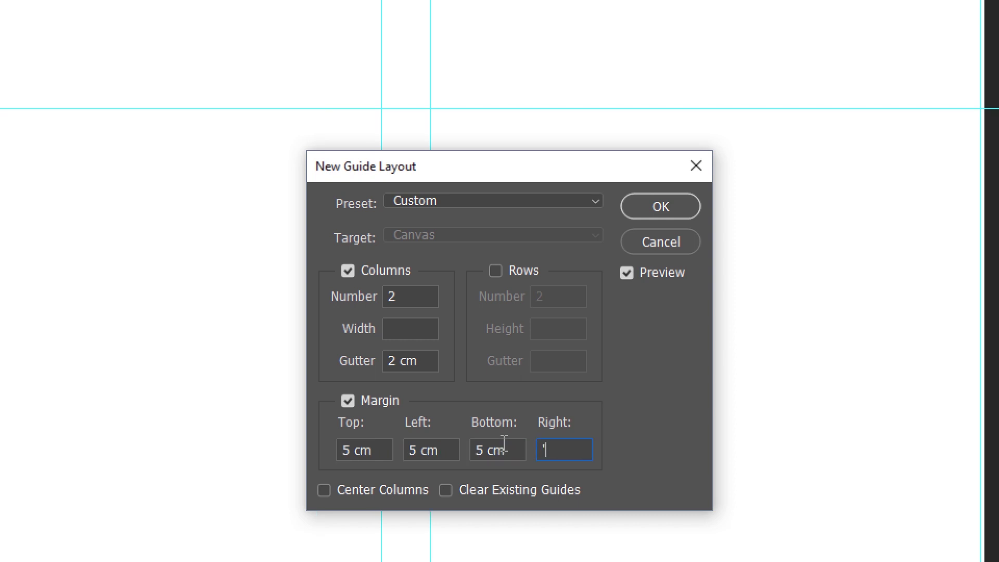
pyautogui.write(' cm')
pyautogui.click(448, 448)
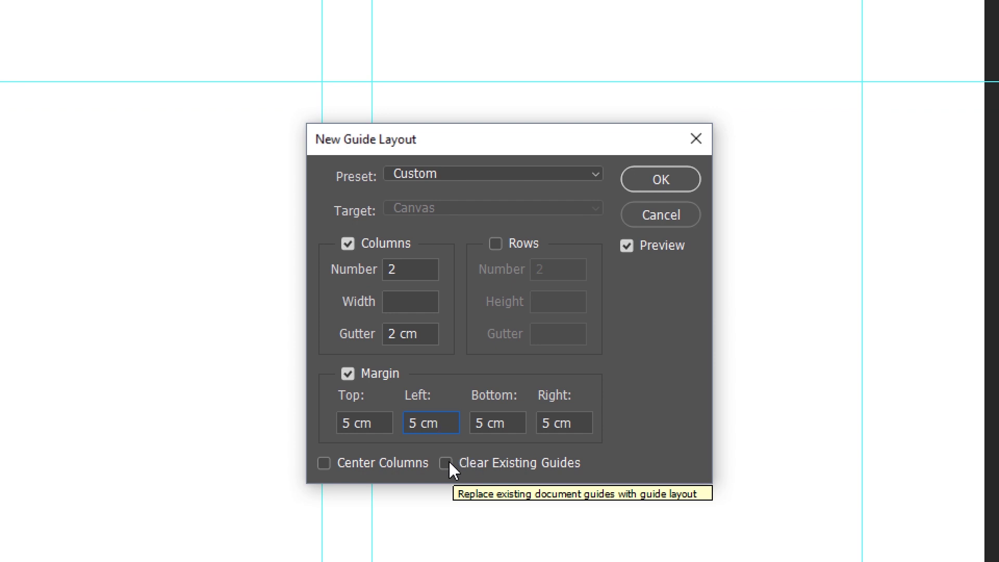
pyautogui.click(449, 462)
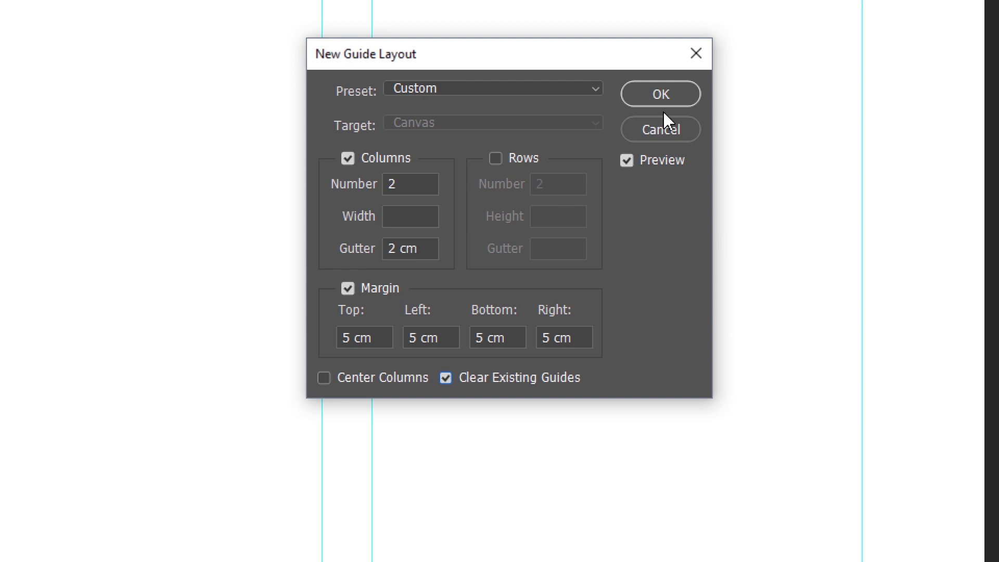
# - Apply the two-column guide layout and turn on View > Show > Grid
pyautogui.click(654, 99)
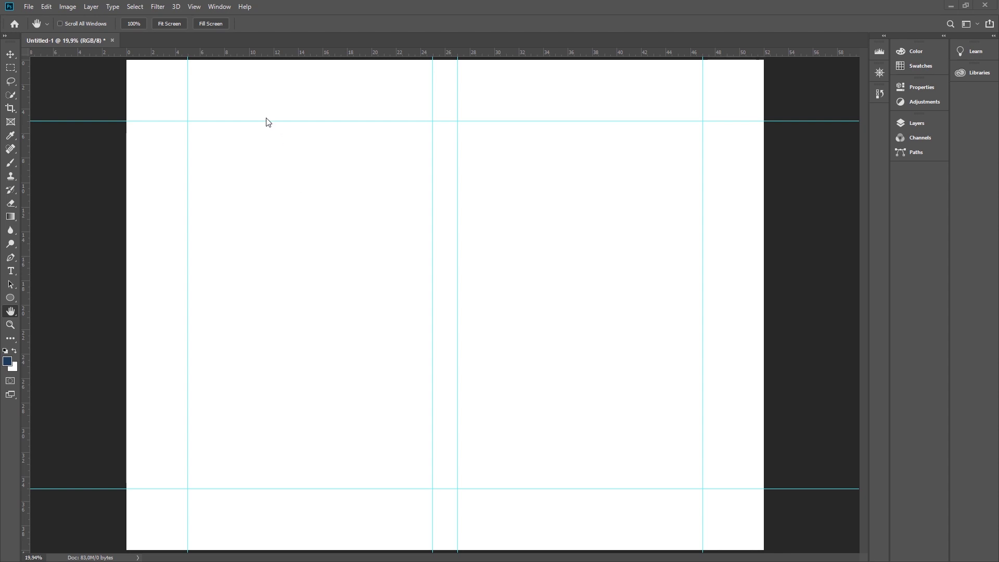
pyautogui.click(194, 7)
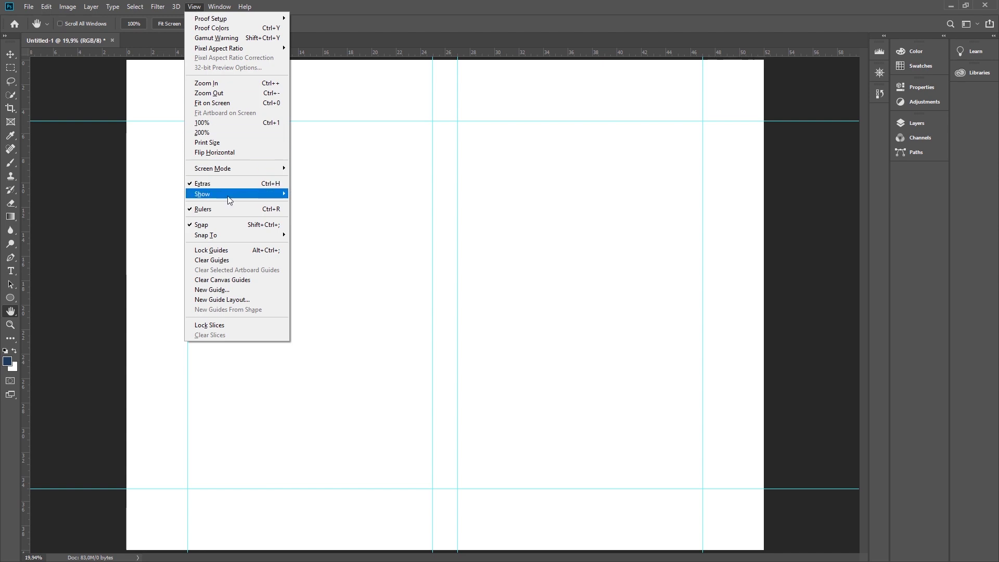
pyautogui.moveTo(234, 193)
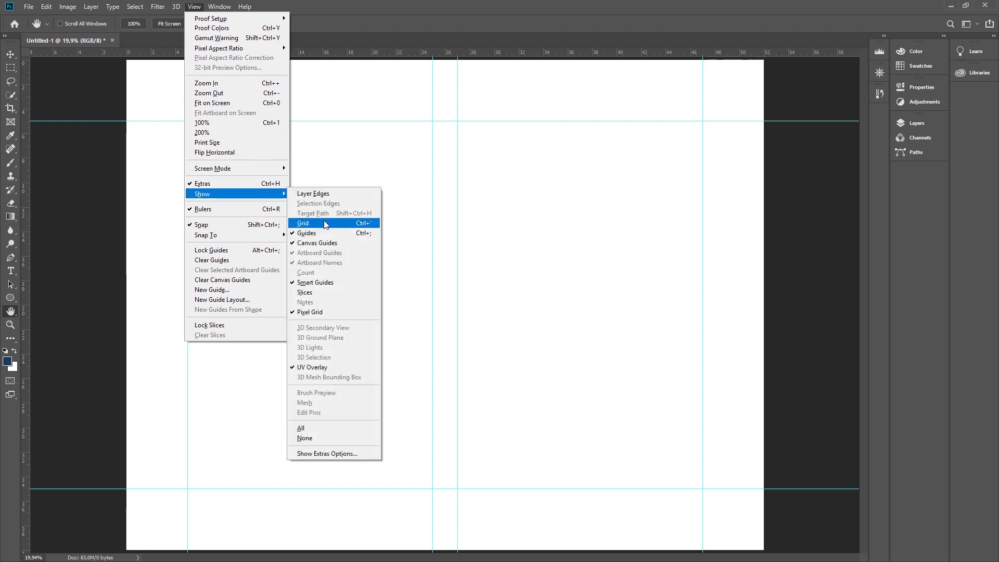
pyautogui.click(307, 224)
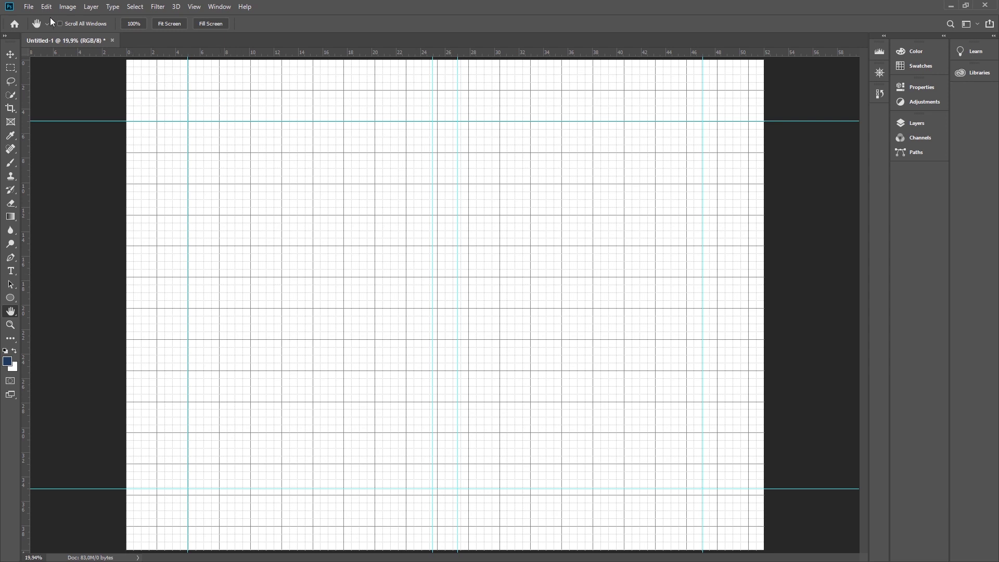
pyautogui.click(46, 7)
pyautogui.moveTo(101, 431)
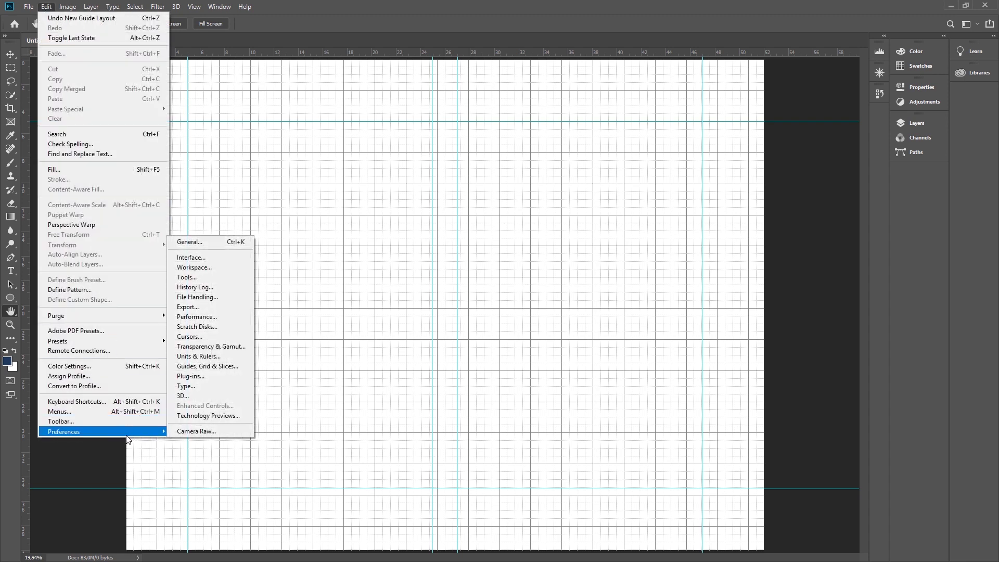
# - In Guides, Grid & Slices preferences, set Gridline Every 5 Centimeters with 5 subdivisions
pyautogui.click(182, 367)
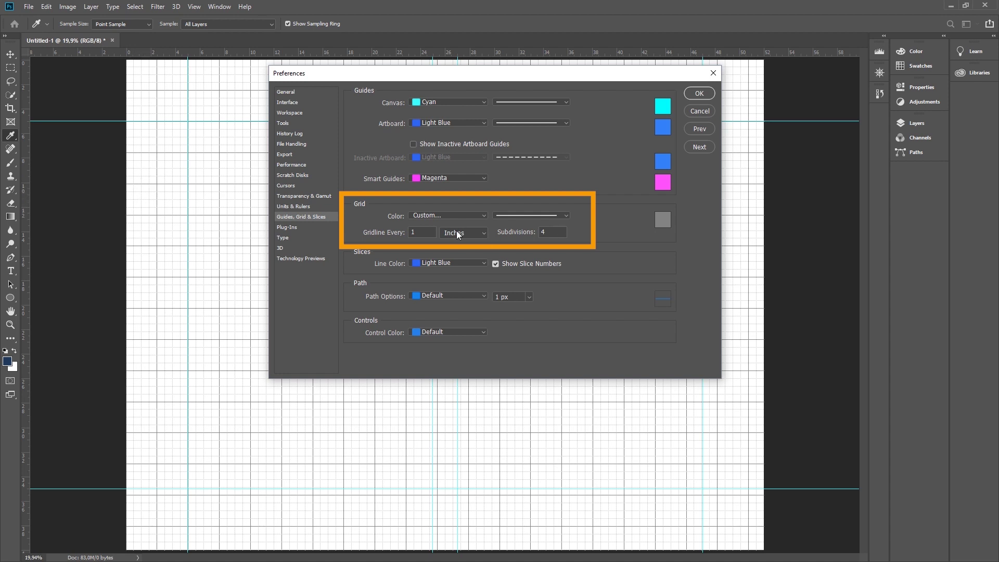
pyautogui.write('10')
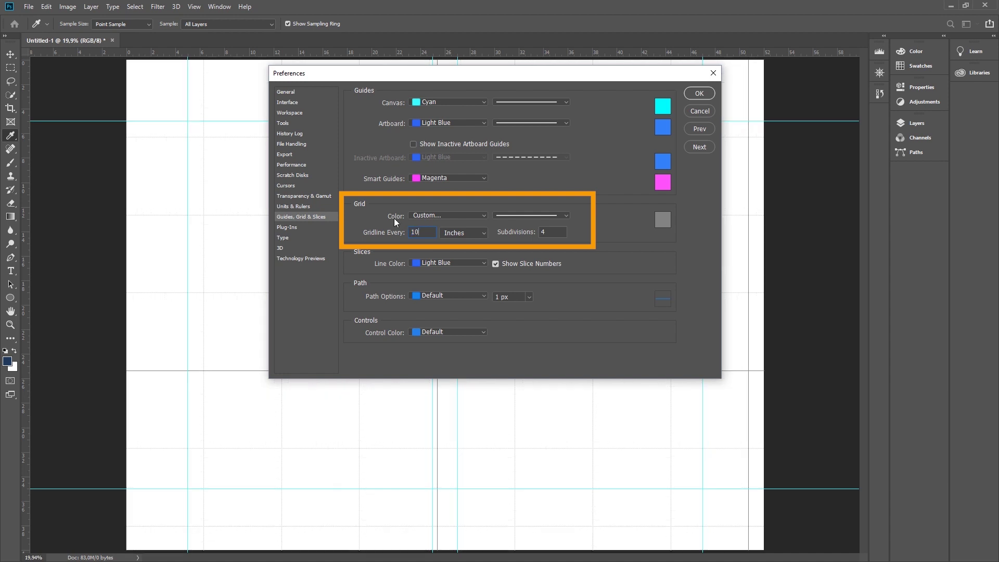
pyautogui.click(469, 237)
pyautogui.click(465, 266)
pyautogui.doubleClick(425, 233)
pyautogui.write('1')
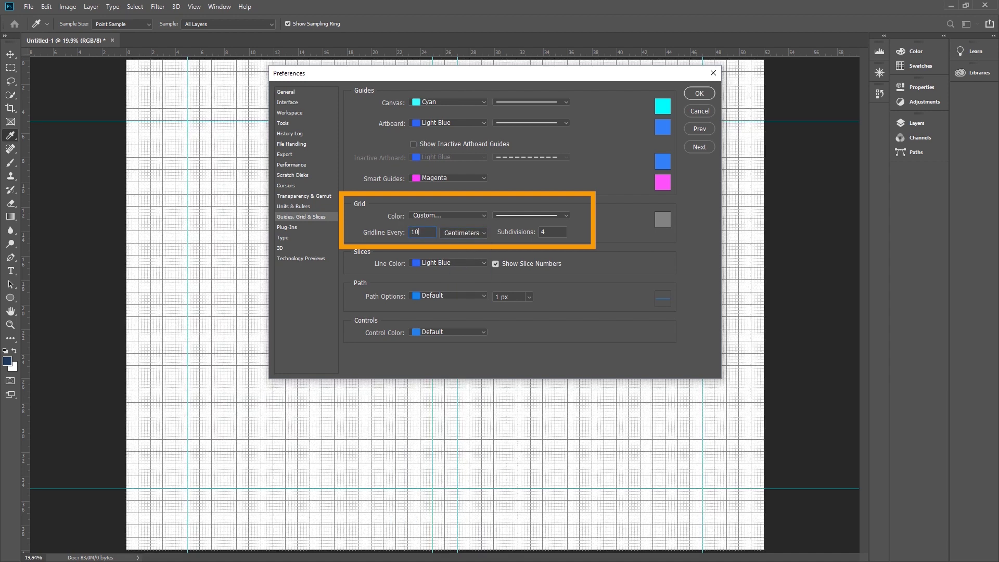
pyautogui.write('0')
pyautogui.click(547, 232)
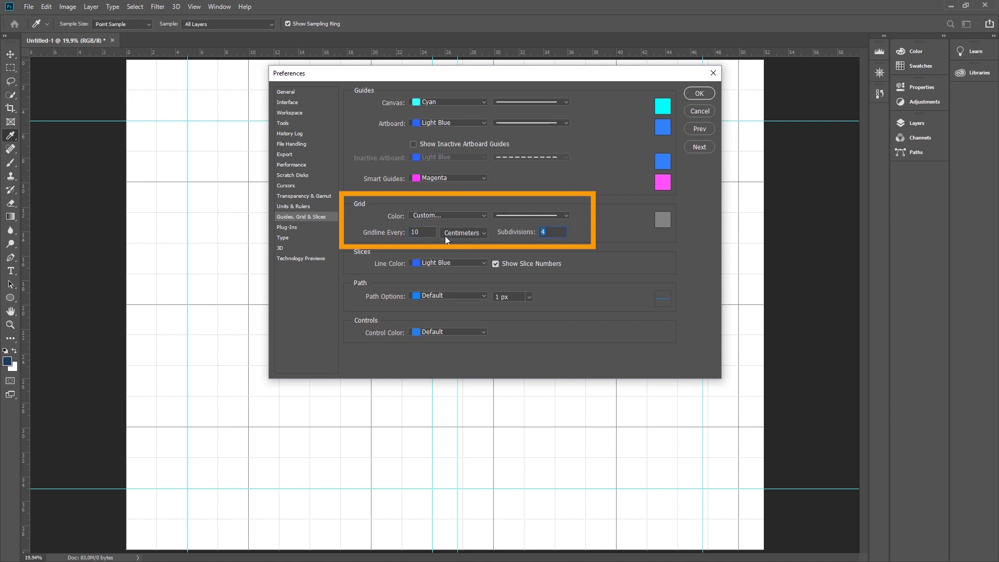
pyautogui.doubleClick(427, 231)
pyautogui.write('5')
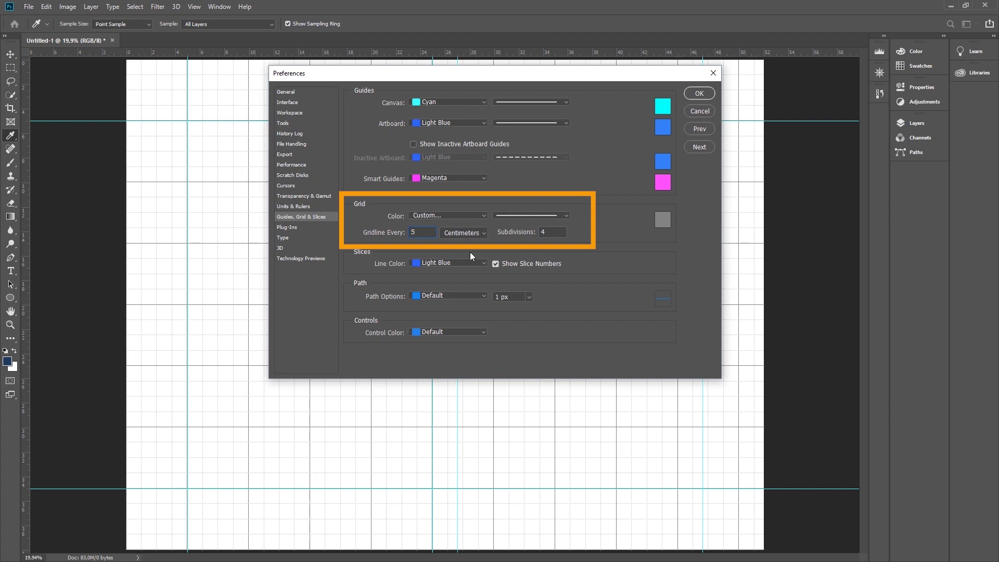
pyautogui.press('BackSpace')
pyautogui.write('5')
# - Confirm the new 5 cm grid preferences
pyautogui.click(700, 93)
pyautogui.press('h')
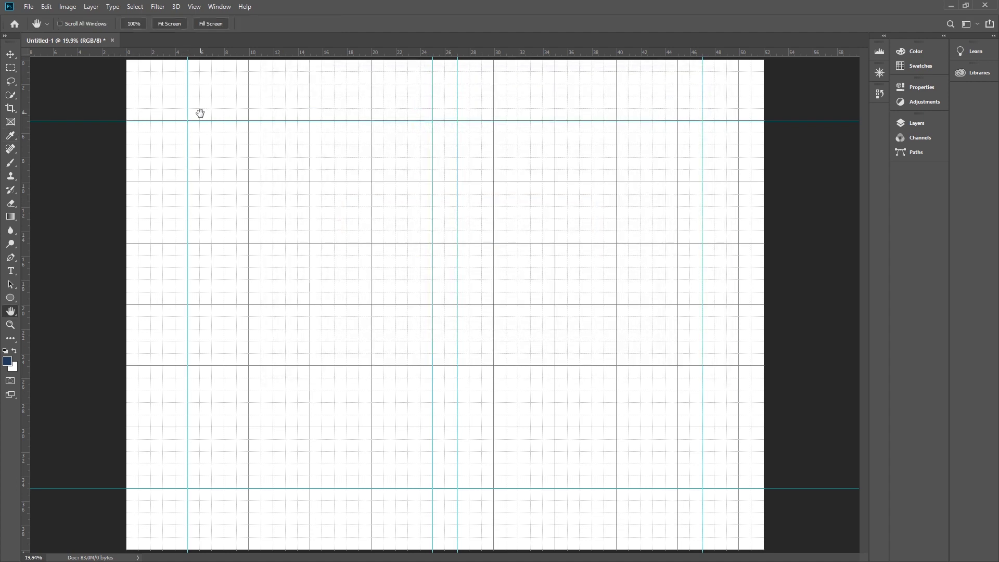
pyautogui.click(193, 7)
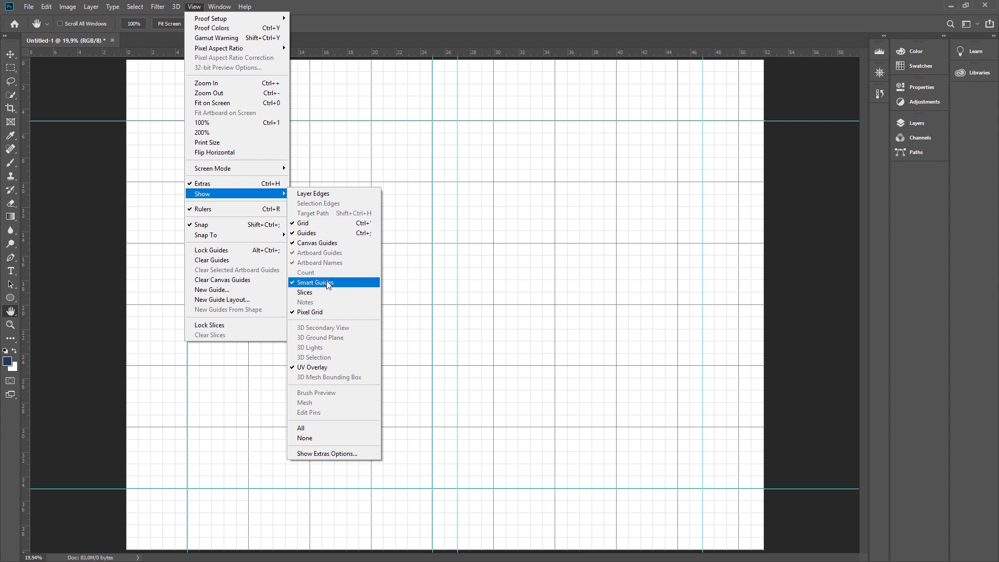
# - Draw a test ellipse and move it around to check it snaps to the grid
pyautogui.click(10, 297)
pyautogui.moveTo(286, 207); pyautogui.dragTo(396, 325)
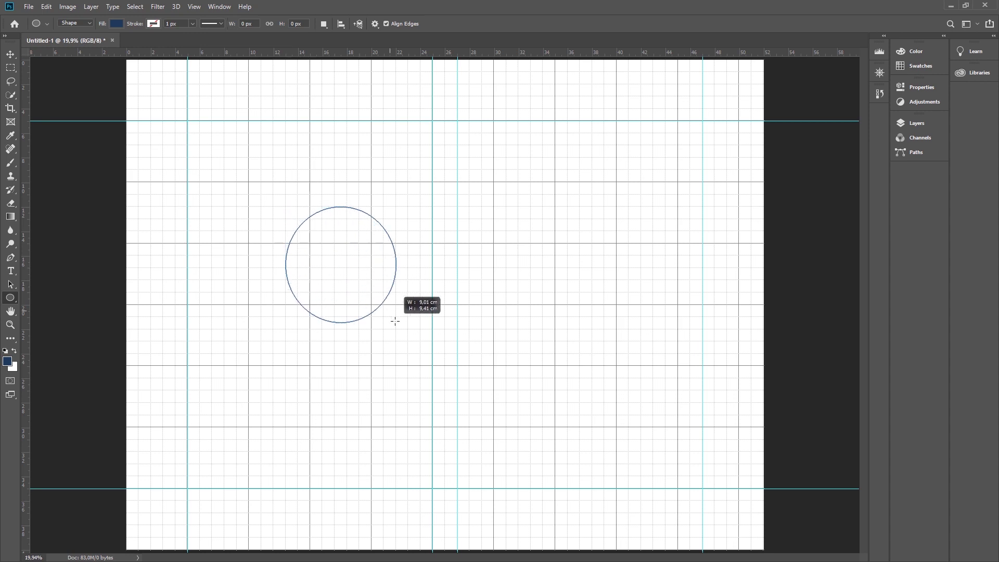
pyautogui.press('v')
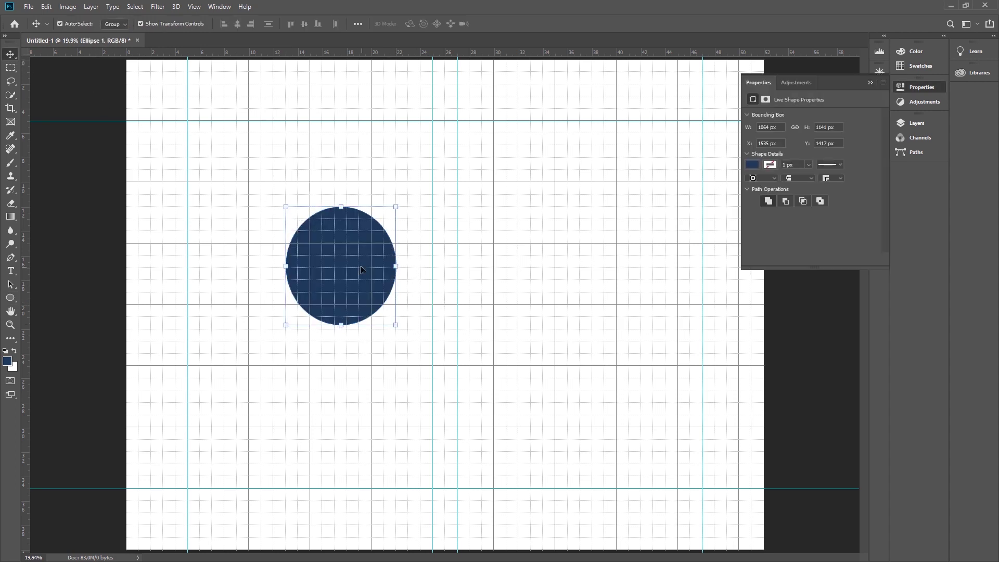
pyautogui.moveTo(361, 266)
pyautogui.mouseDown()
pyautogui.moveTo(358, 184)
pyautogui.moveTo(221, 160)
pyautogui.moveTo(218, 179)
pyautogui.moveTo(237, 182)
pyautogui.moveTo(328, 285)
pyautogui.moveTo(358, 248)
pyautogui.mouseUp()
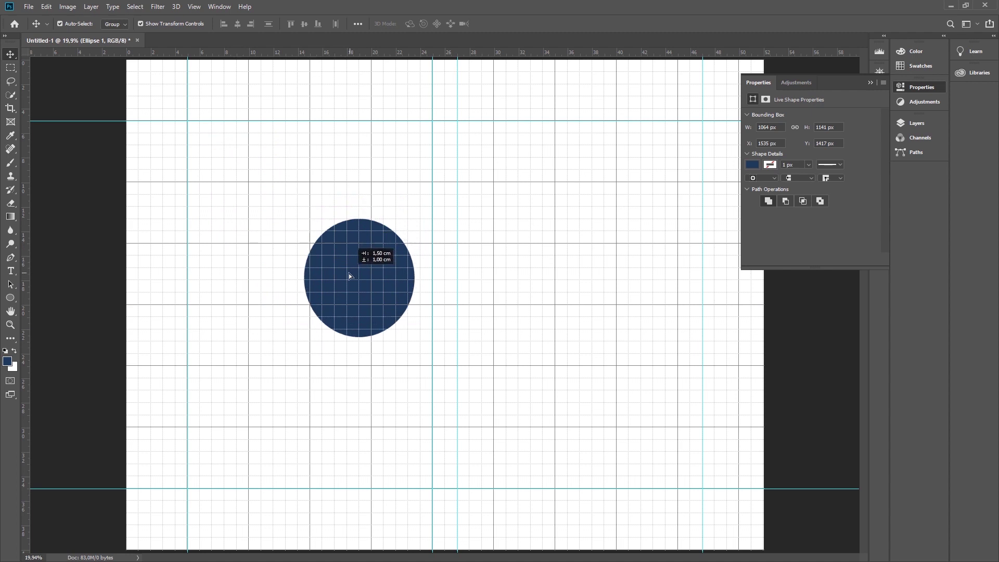
pyautogui.moveTo(357, 258); pyautogui.dragTo(360, 268)
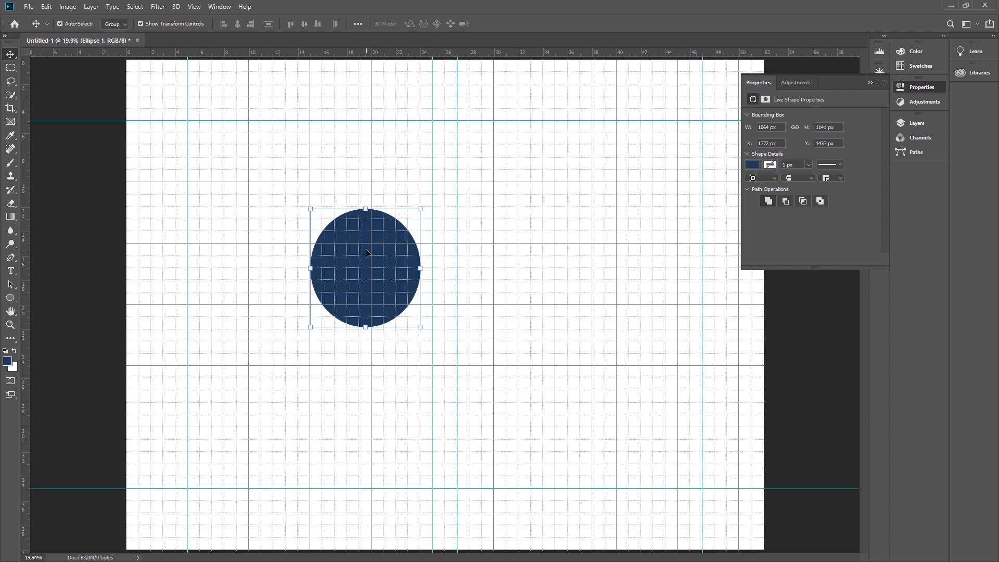
# - Delete the test circle and bring up the View menu's Snap To options
pyautogui.press('Delete')
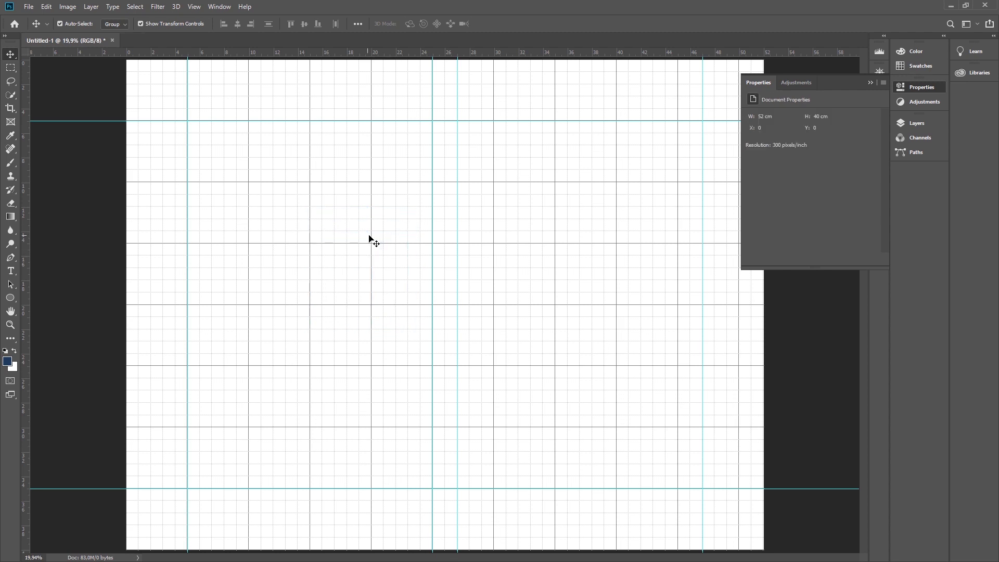
pyautogui.click(193, 7)
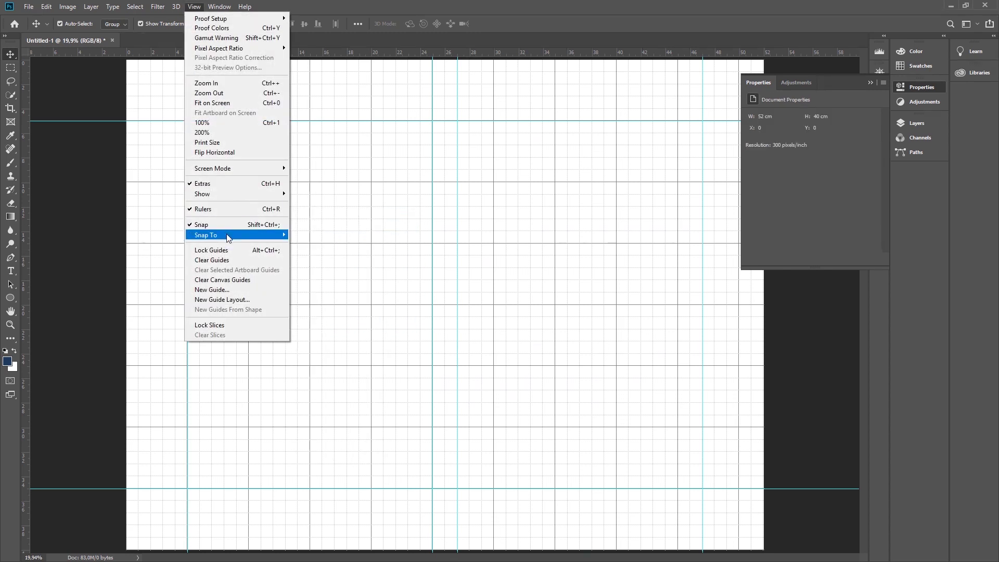